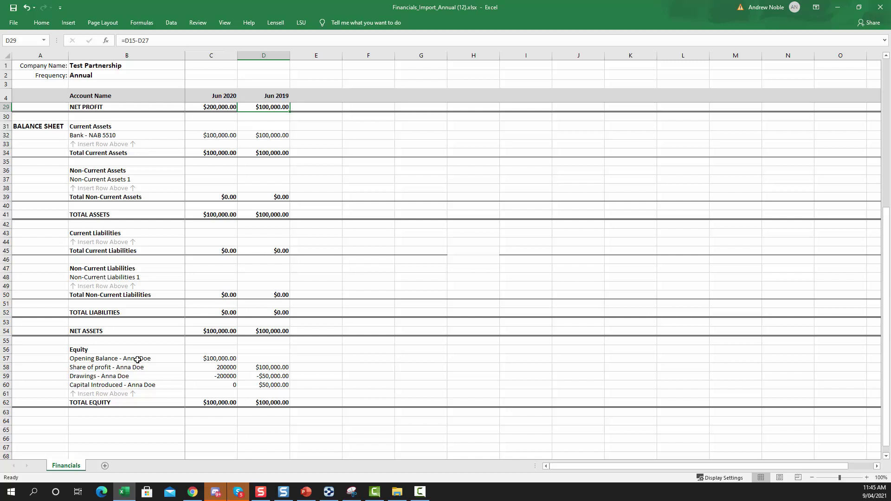
Examine the Jun 2019 bank balance, total equity and the partner's share of profit, drawings and capital introduced lines.
click(138, 360)
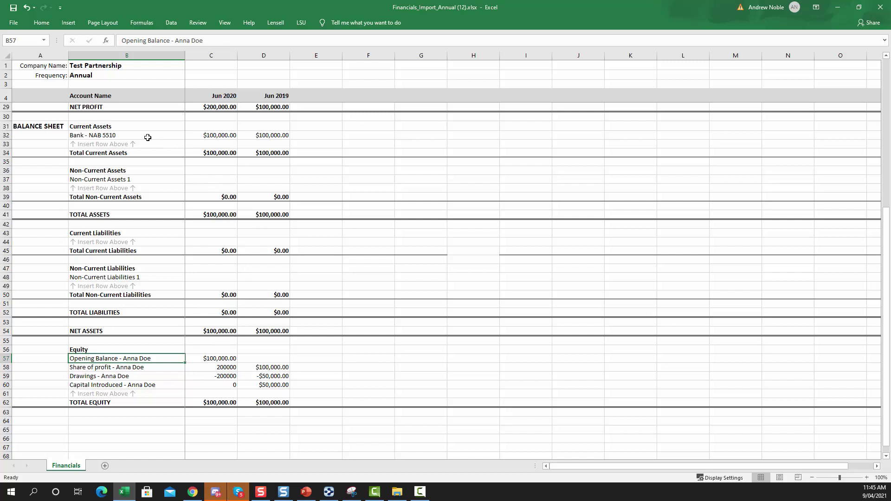
click(121, 135)
click(260, 135)
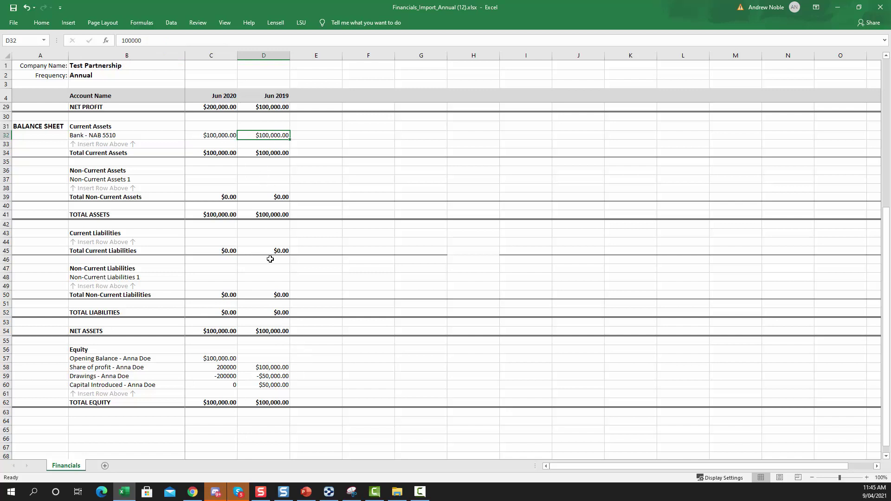
click(277, 404)
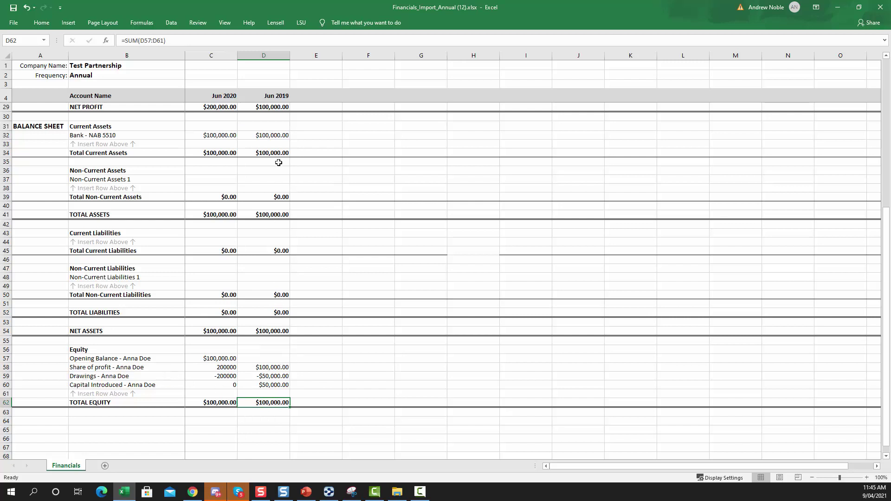
click(277, 378)
click(277, 367)
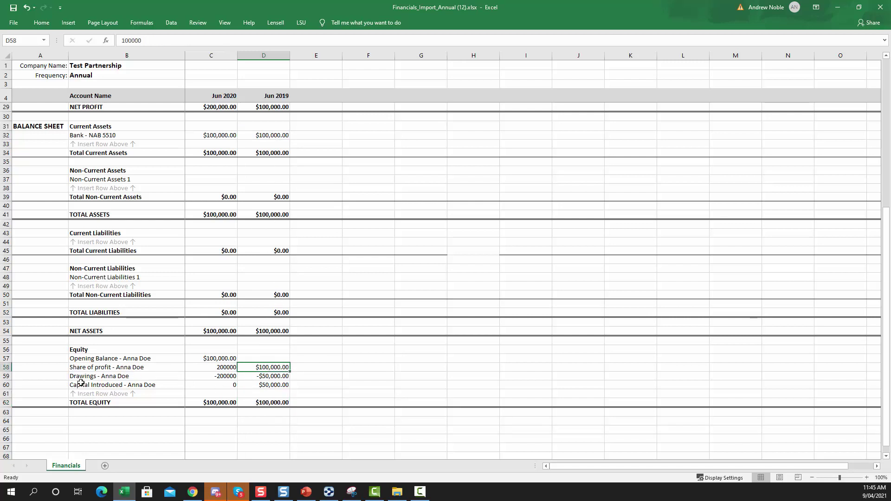
click(123, 366)
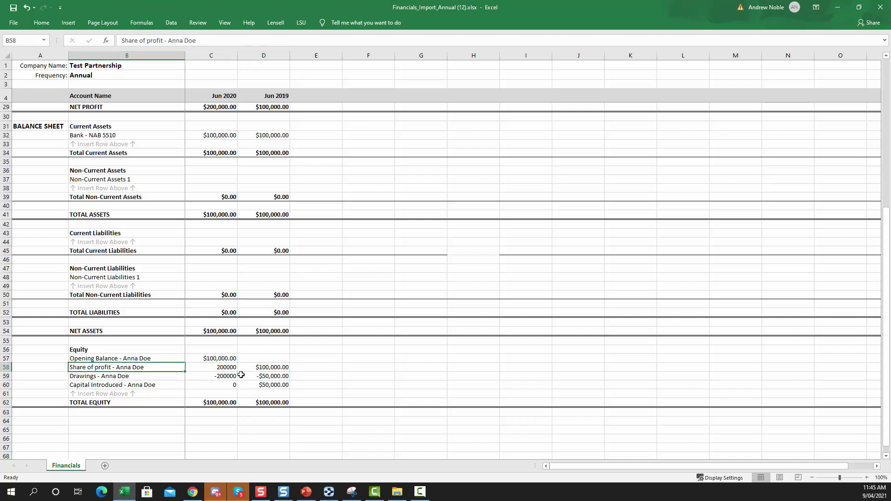
click(261, 376)
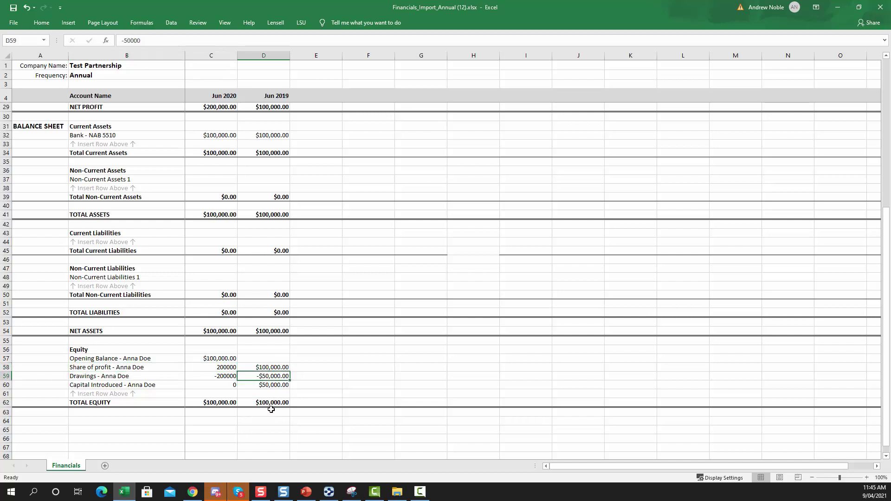
click(265, 387)
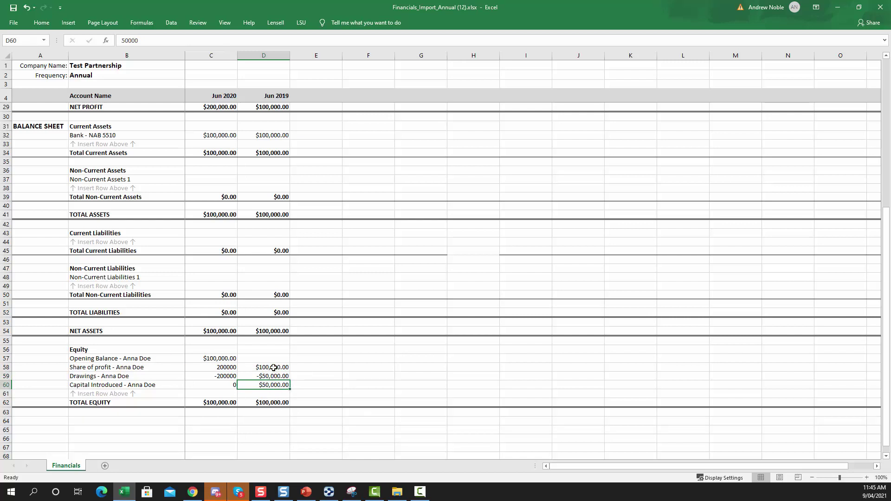
drag(273, 368, 274, 384)
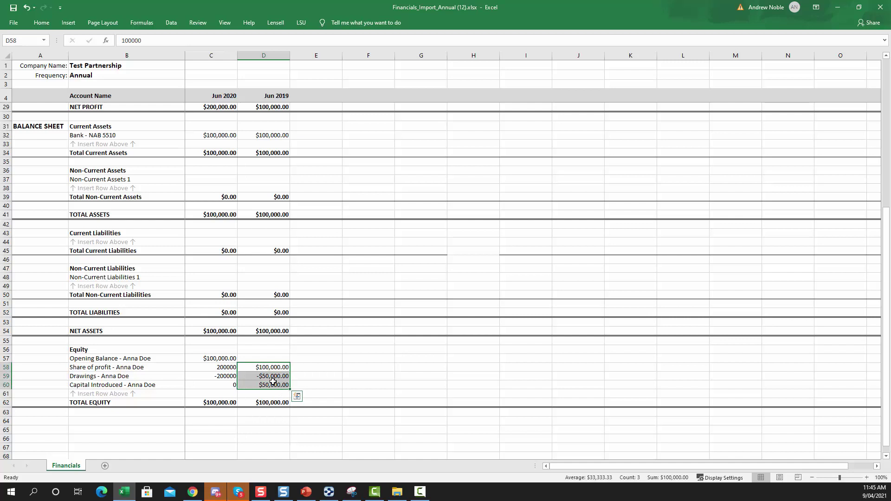
Examine the partner's Jun 2020 opening balance, share of profit and drawings, comparing the profit share with net profit.
click(214, 358)
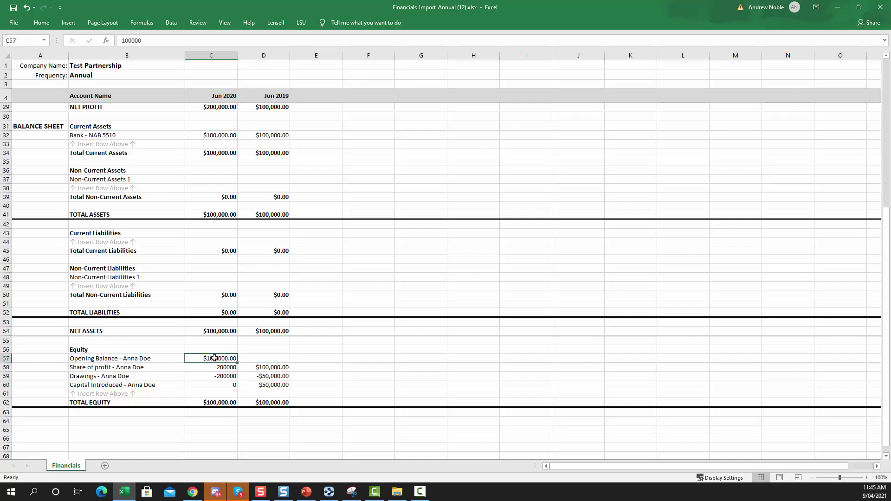
click(114, 360)
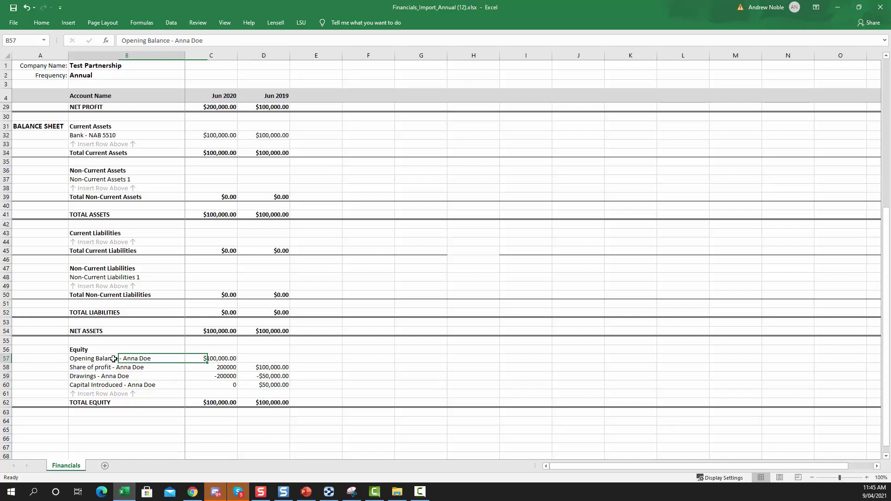
click(210, 359)
click(139, 359)
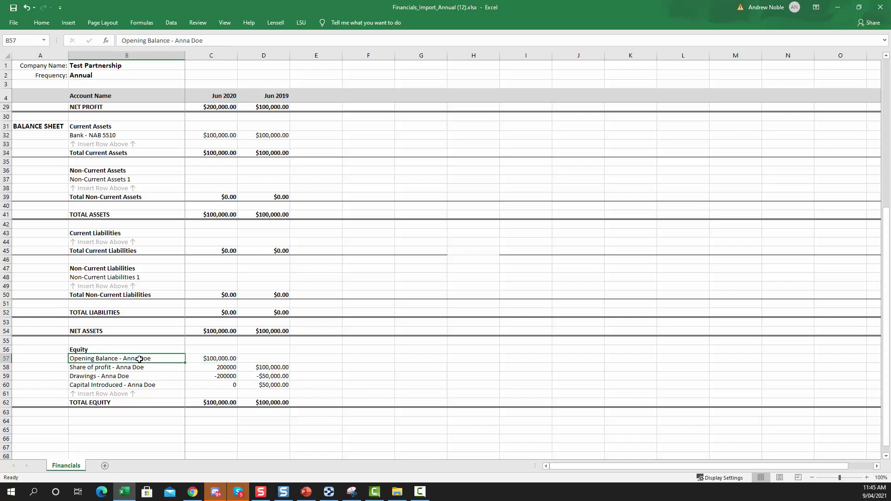
click(218, 358)
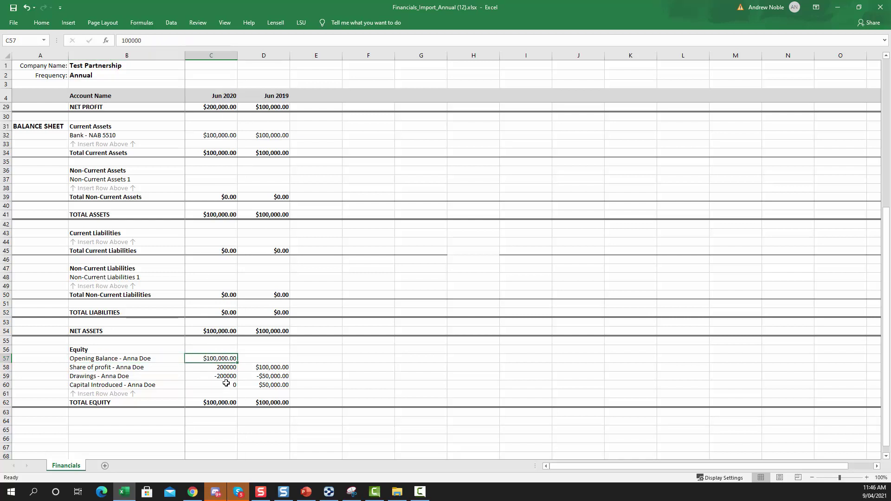
click(224, 369)
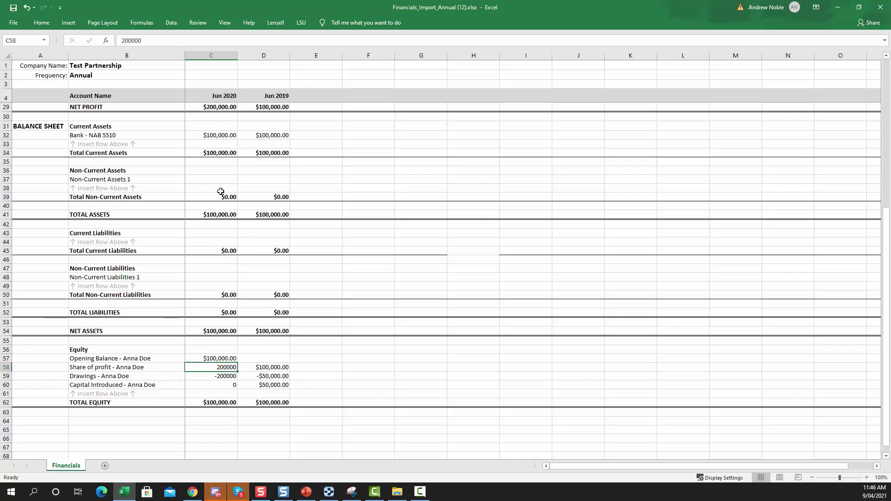
scroll(223, 157, up, 2)
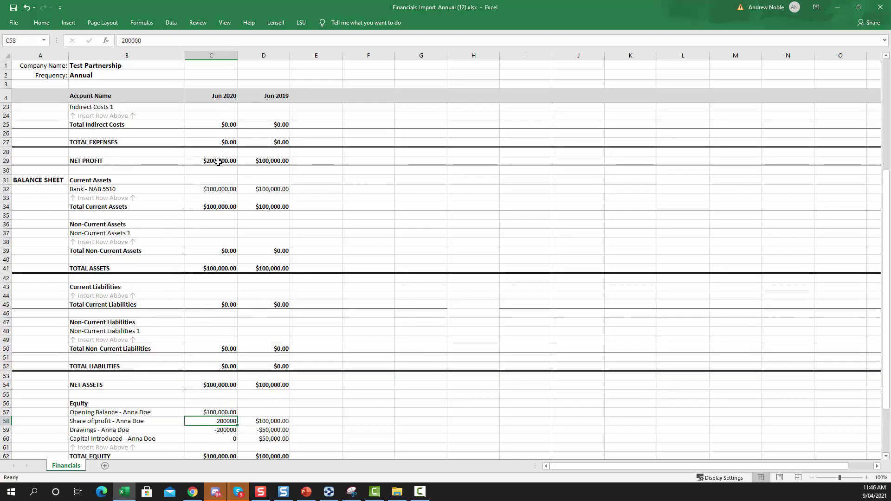
click(218, 162)
scroll(214, 288, down, 3)
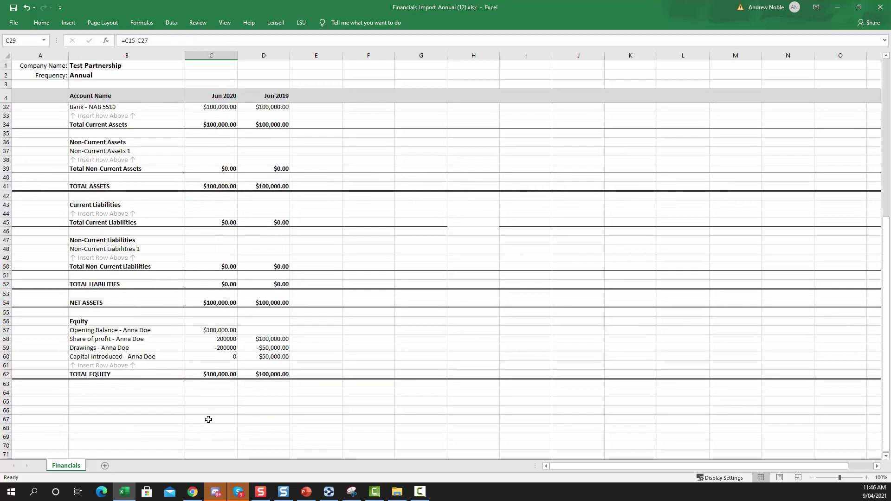
click(219, 338)
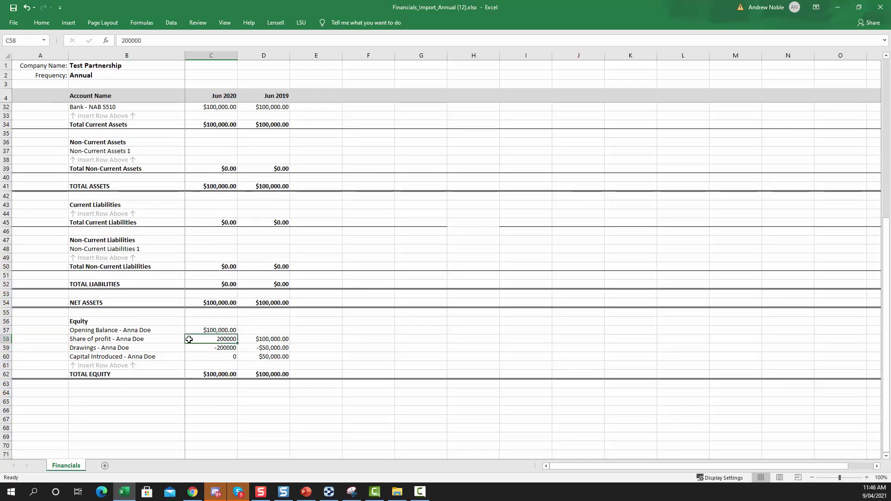
click(210, 349)
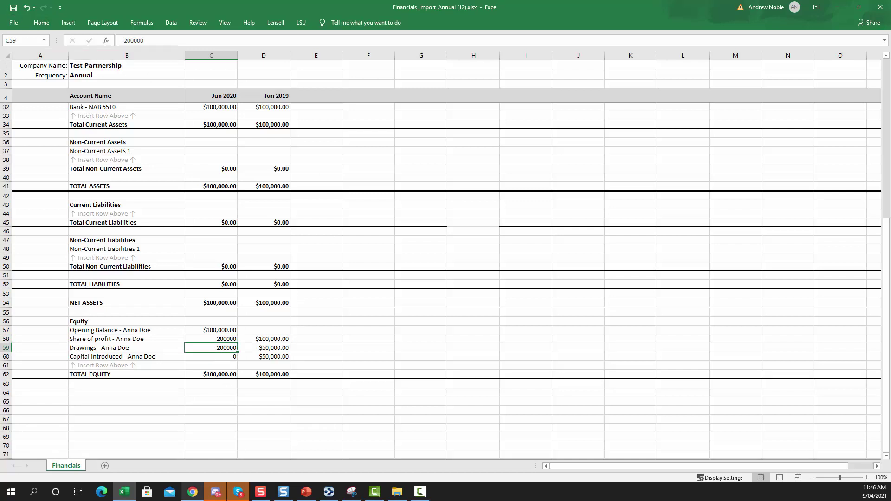
Switch to LodgeiT in Chrome, import Financials_Import_Annual (12).xlsx from Excel into Demo Partnership, and view the imported balance sheet.
click(192, 493)
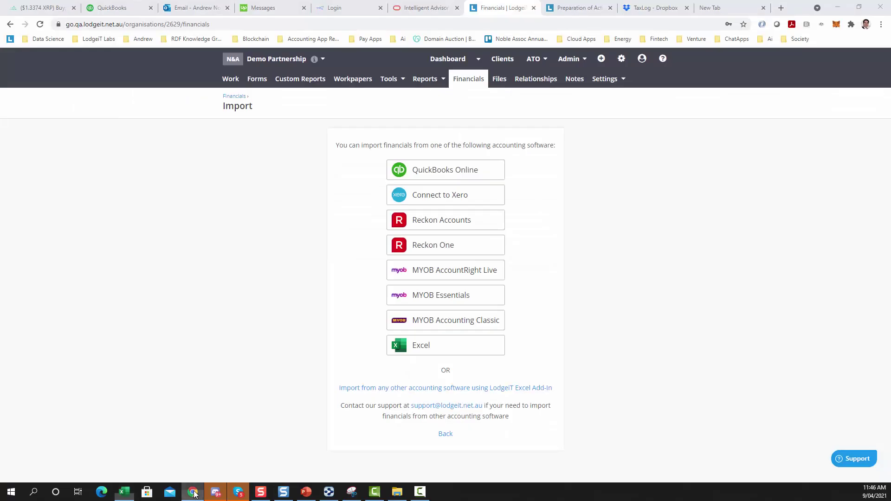
click(439, 351)
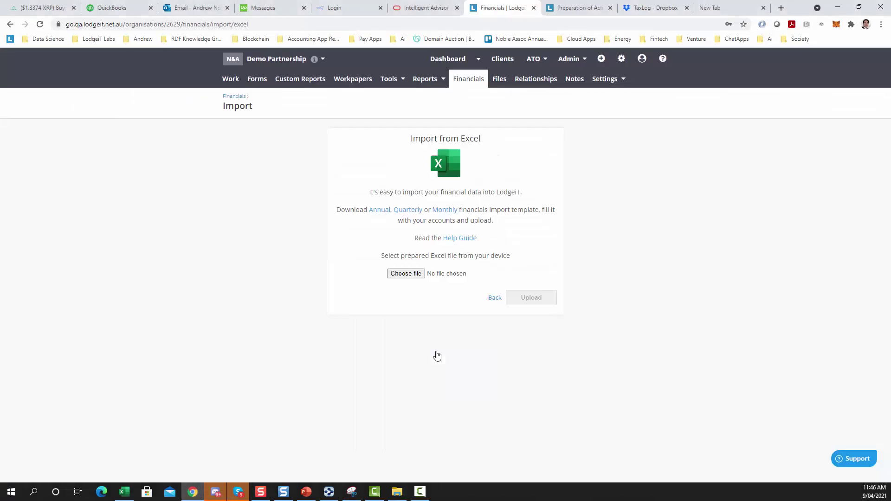
click(411, 270)
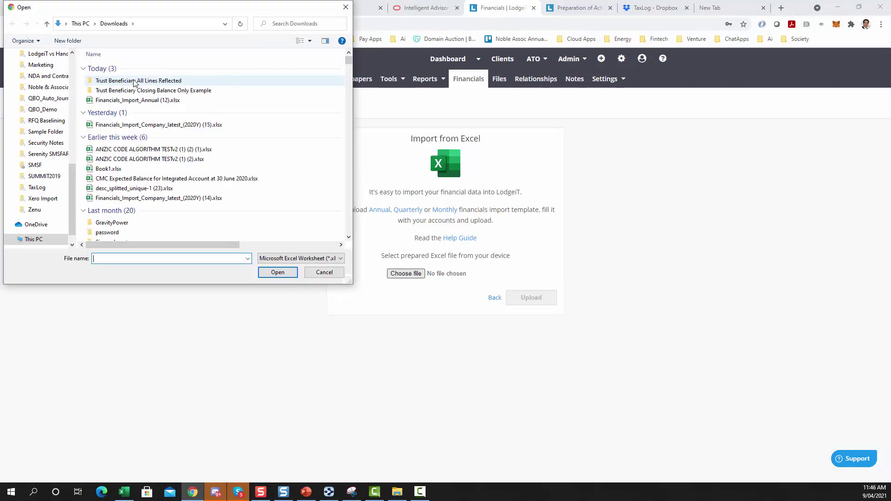
click(137, 100)
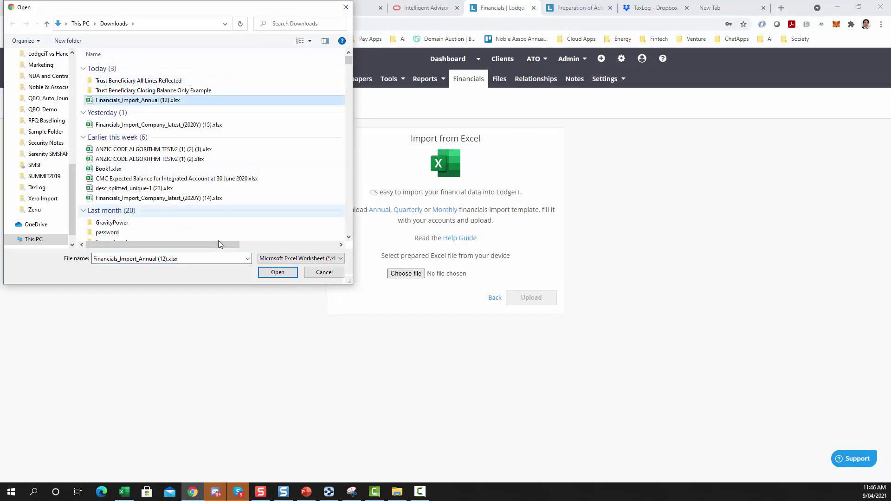
click(277, 273)
click(534, 297)
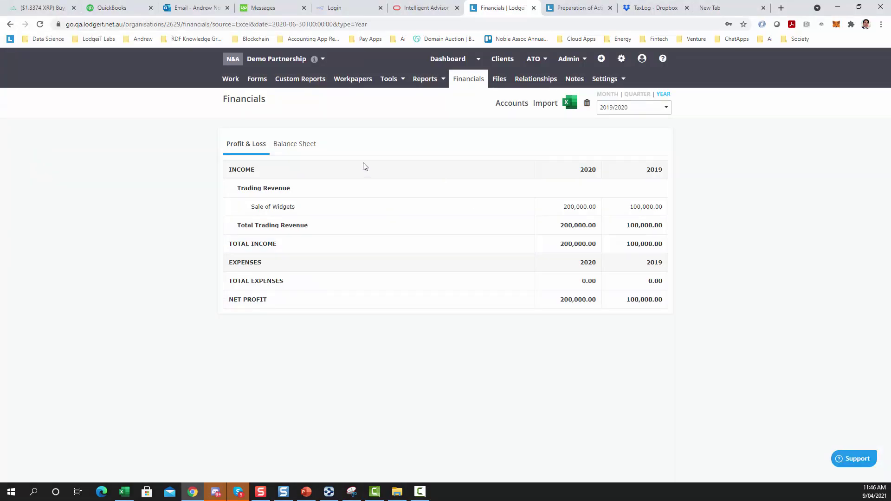
click(316, 144)
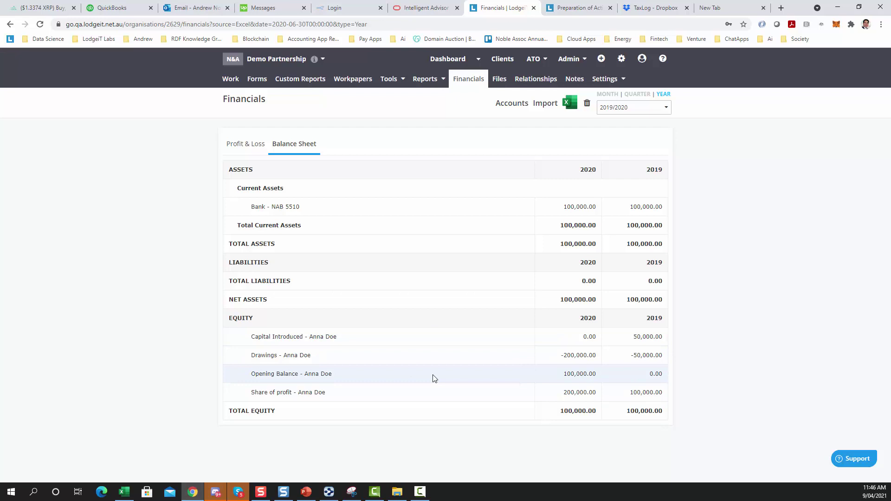
Add a relationship to Demo Partnership, choosing the individual client by name with type Partner, and save it.
click(538, 86)
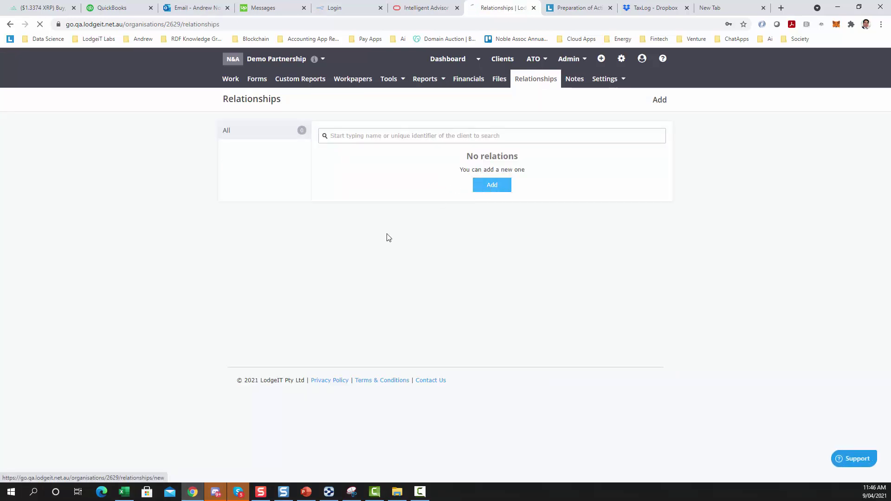
click(367, 163)
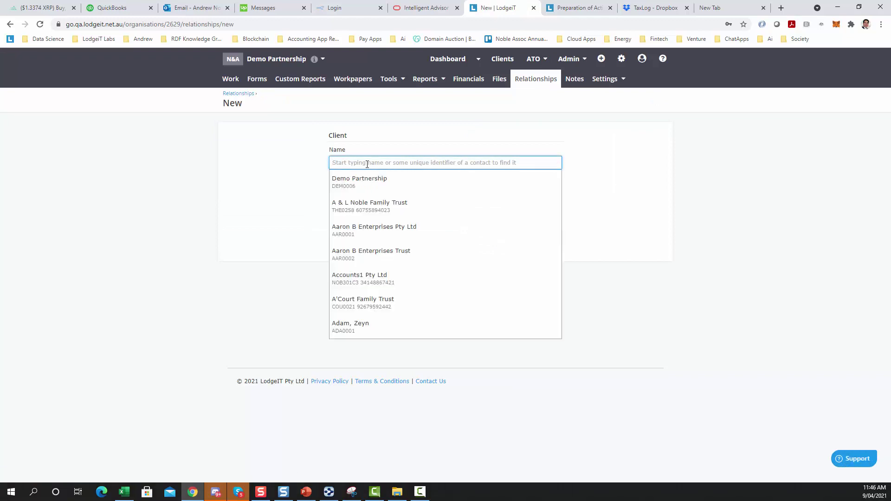
text(Anna doe)
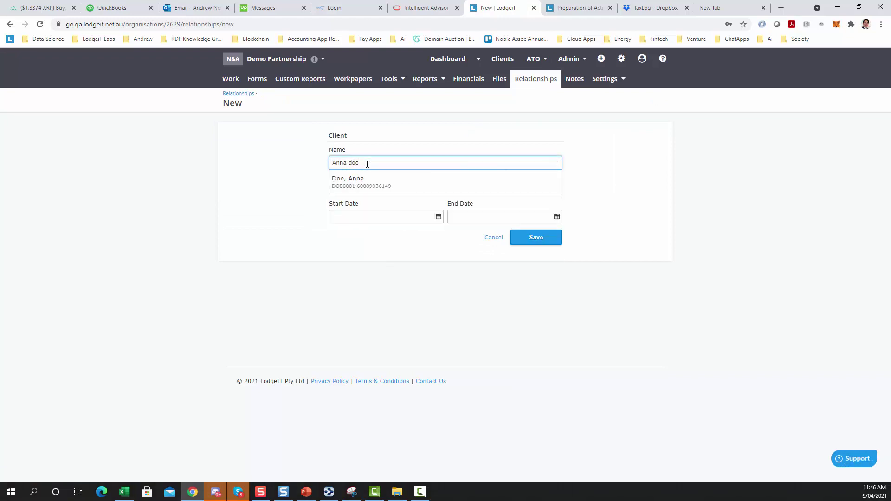
click(333, 179)
click(373, 190)
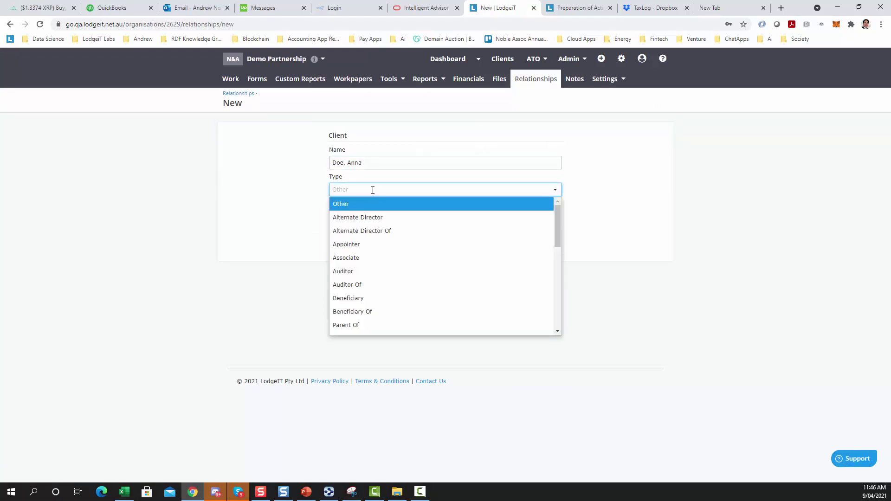
text(partn)
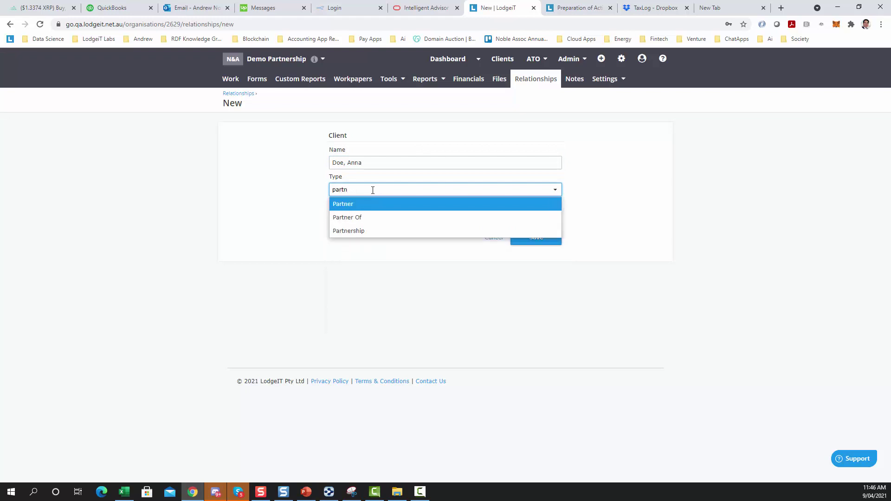
click(362, 204)
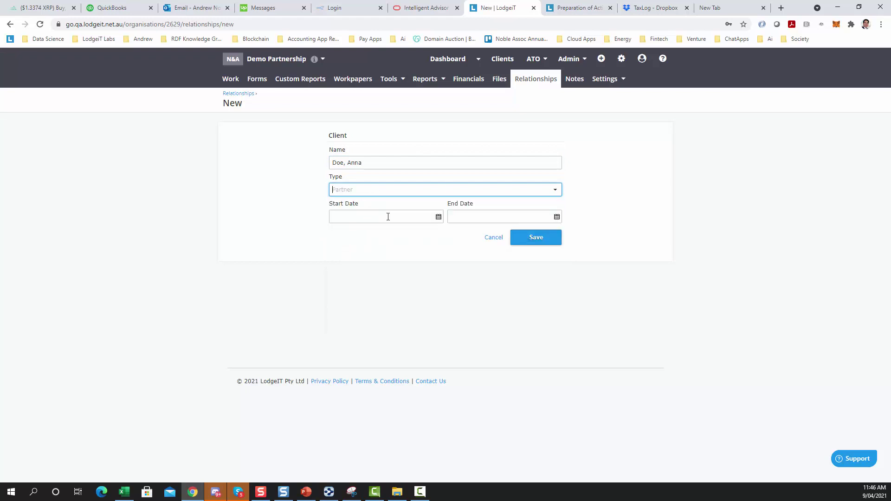
click(536, 237)
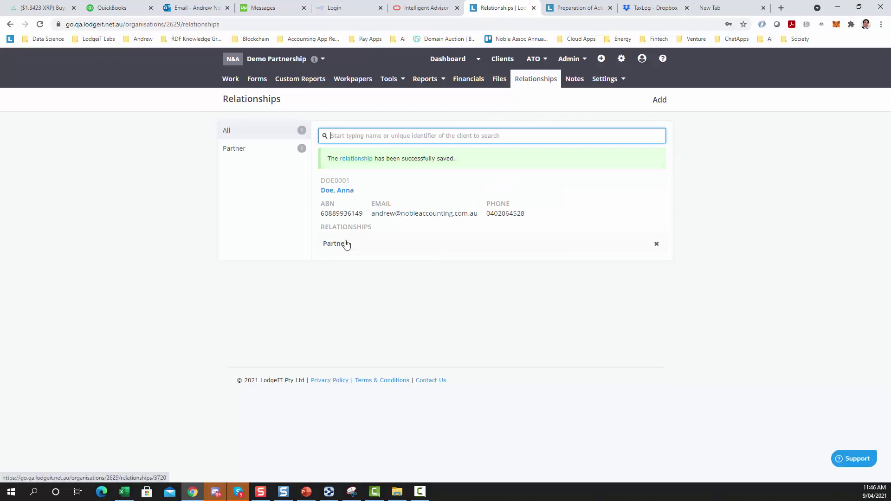
Check the Partner Of relationships in the partner's own client record, and return to Demo Partnership's financials.
click(340, 191)
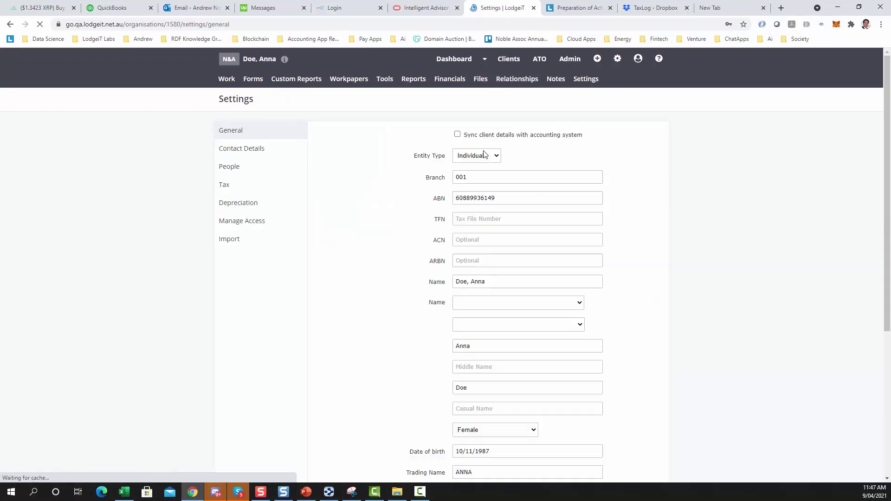
click(530, 86)
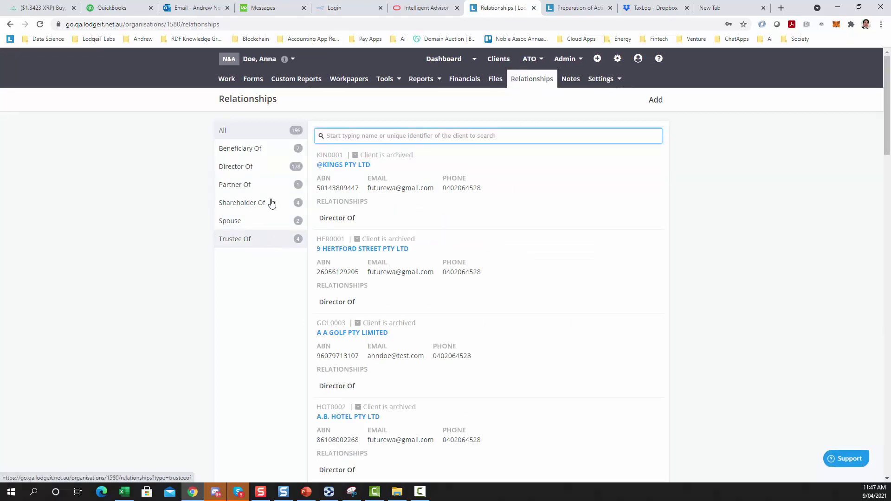
click(250, 185)
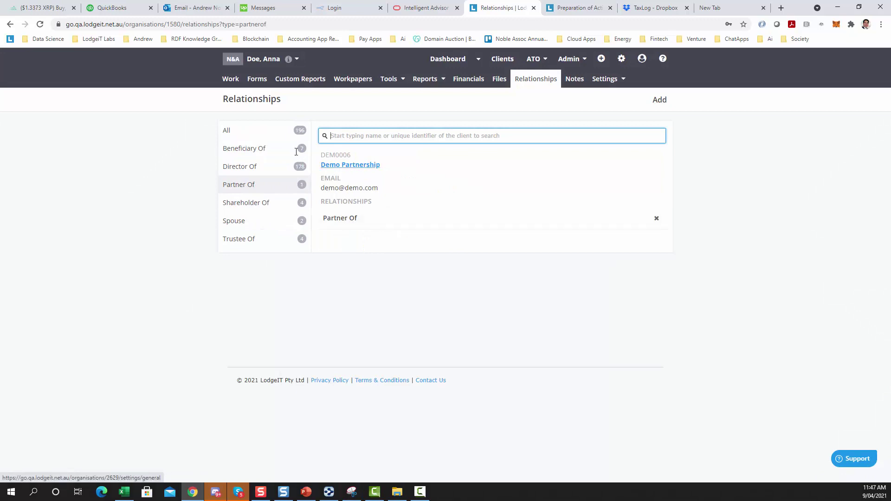
click(361, 169)
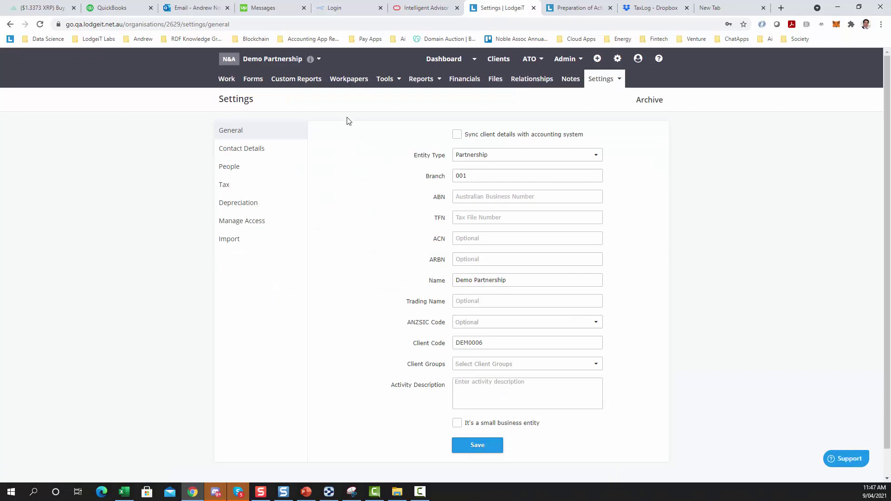
click(457, 84)
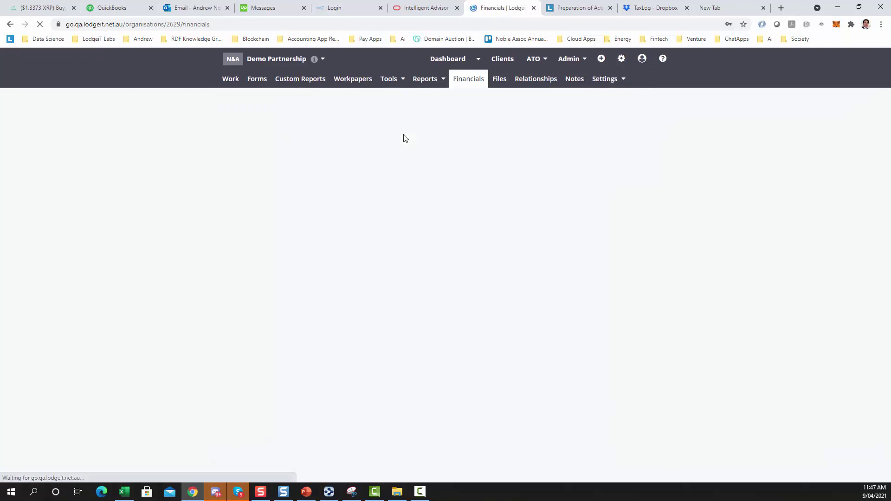
In Demo Partnership's Excel account classifications, map the partner's share of profit to Share of Profit/(Loss), drawings to Drawings, and capital introduced to Capital Introduced.
click(288, 145)
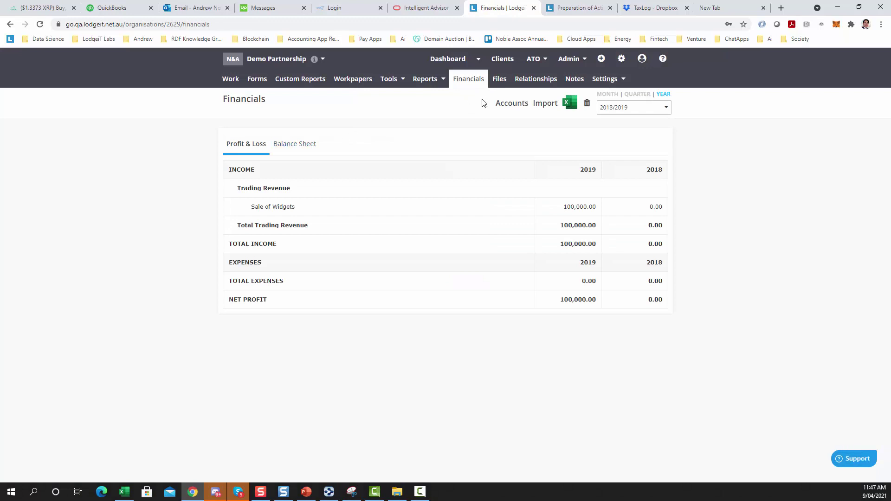
click(510, 105)
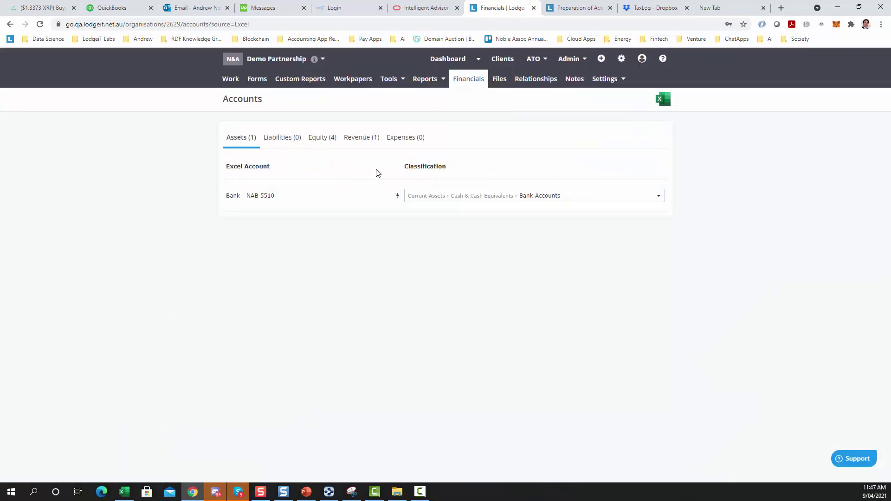
click(325, 143)
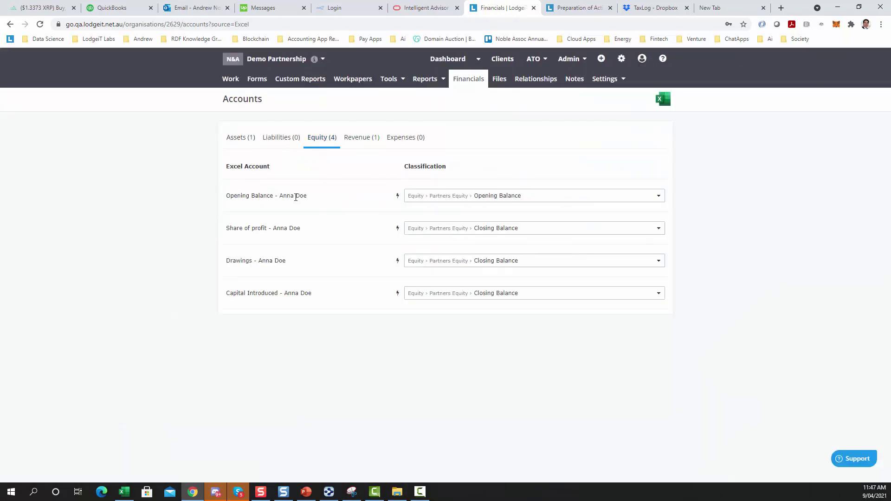
click(473, 229)
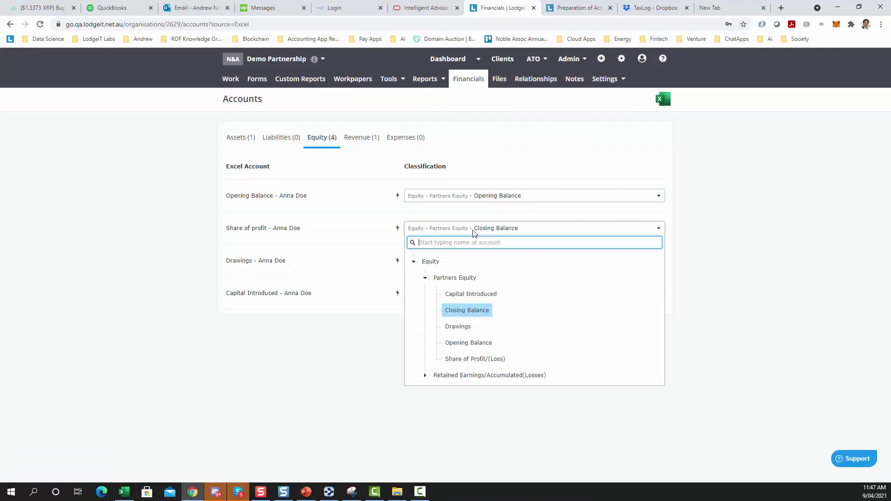
click(475, 359)
click(453, 262)
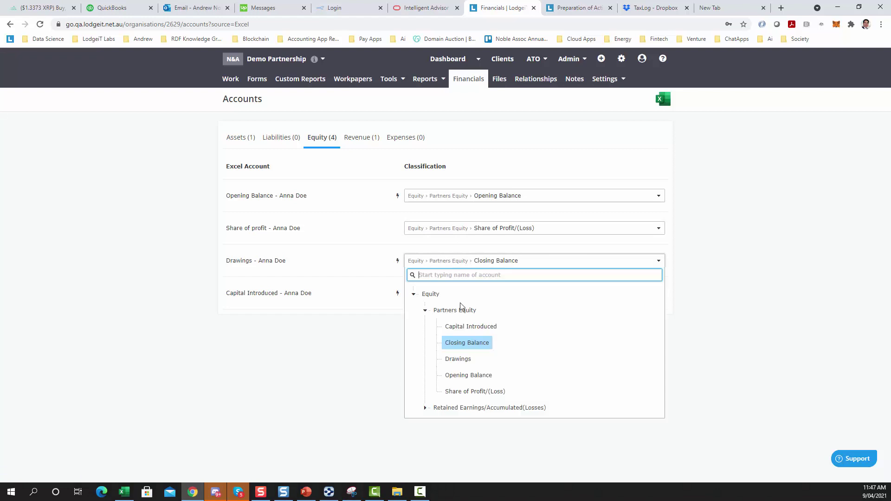
click(461, 361)
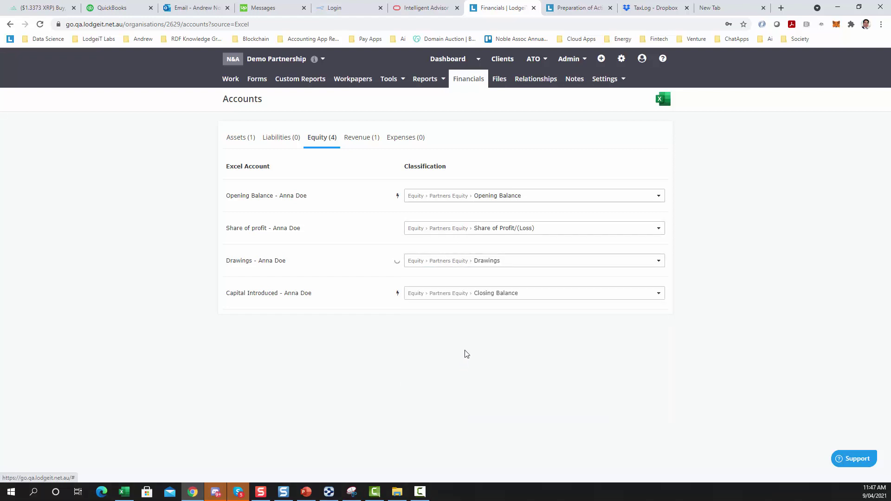
click(478, 298)
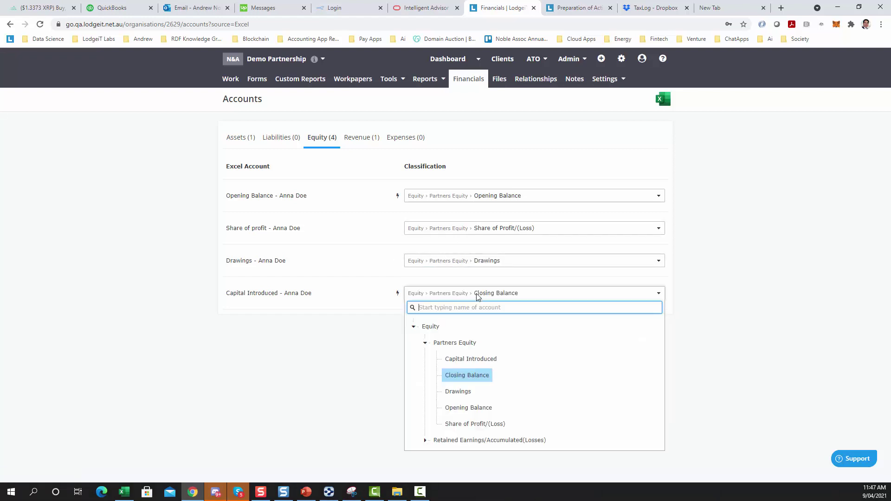
click(468, 358)
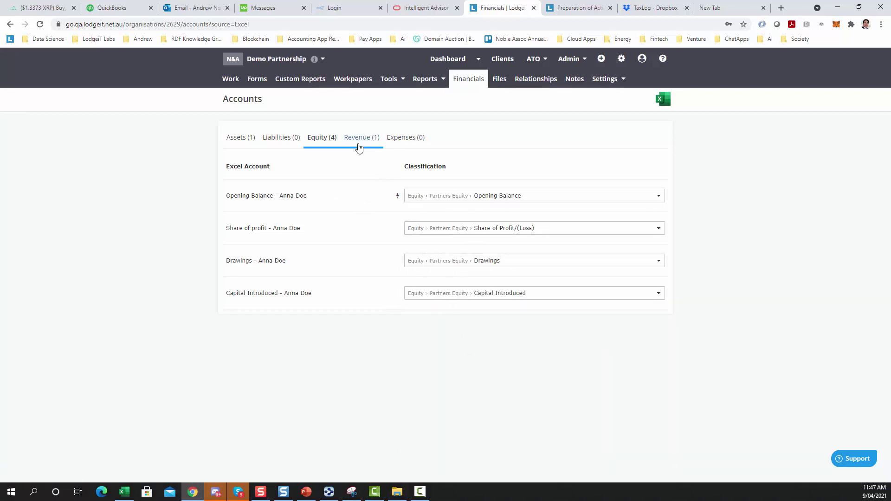
Review the classifications of the Revenue, Liabilities and Assets accounts.
click(359, 139)
click(282, 139)
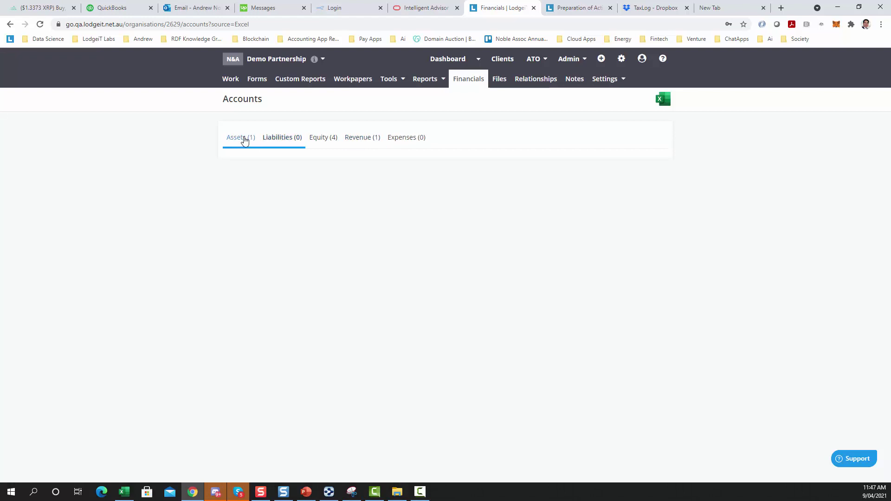
click(241, 138)
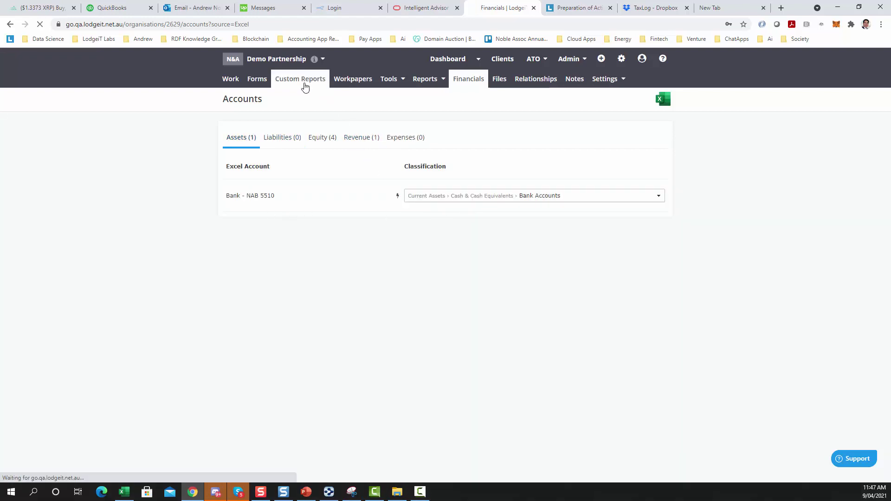
Create a custom report from the Partnership - SPFR (trading) template for financial year 2019/2020.
click(303, 83)
click(652, 100)
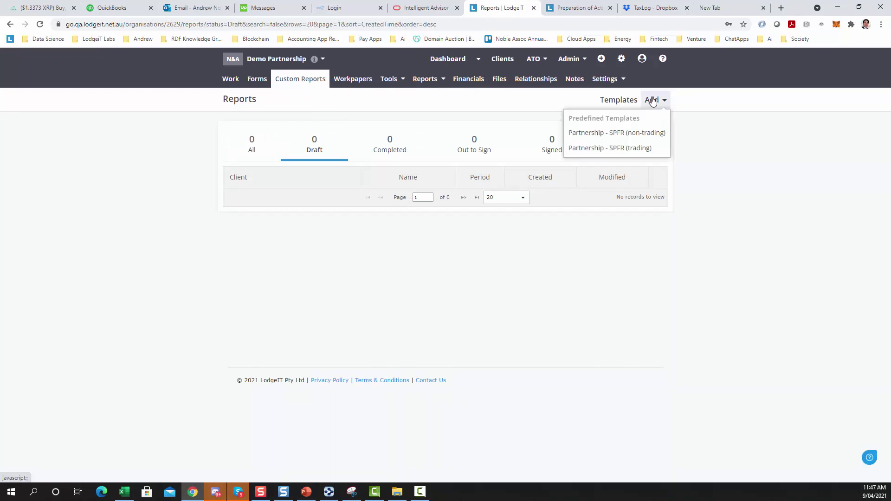
click(627, 151)
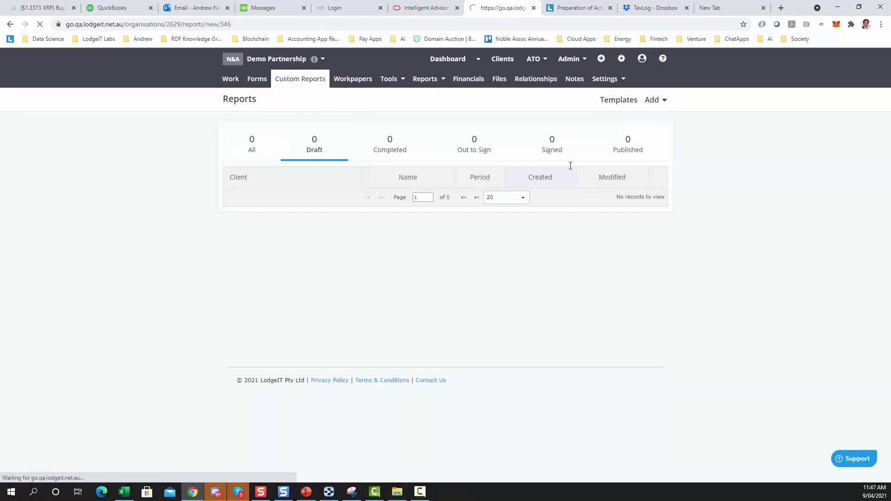
click(455, 188)
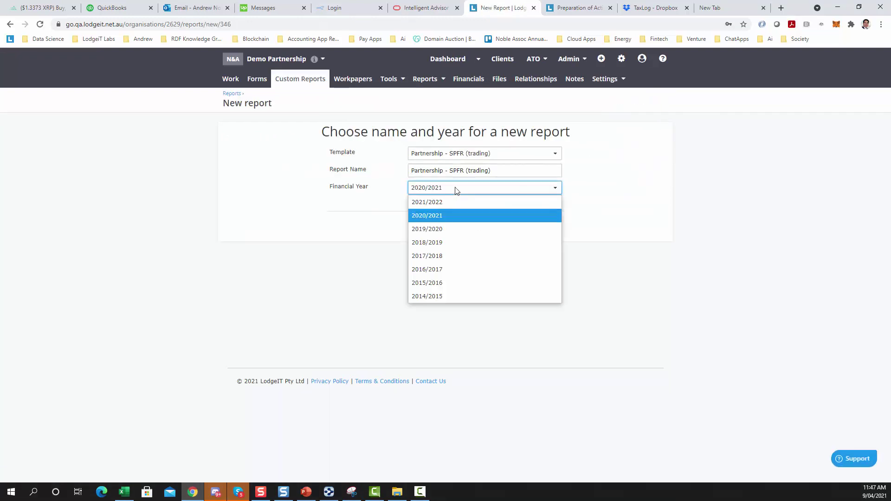
click(439, 228)
click(542, 232)
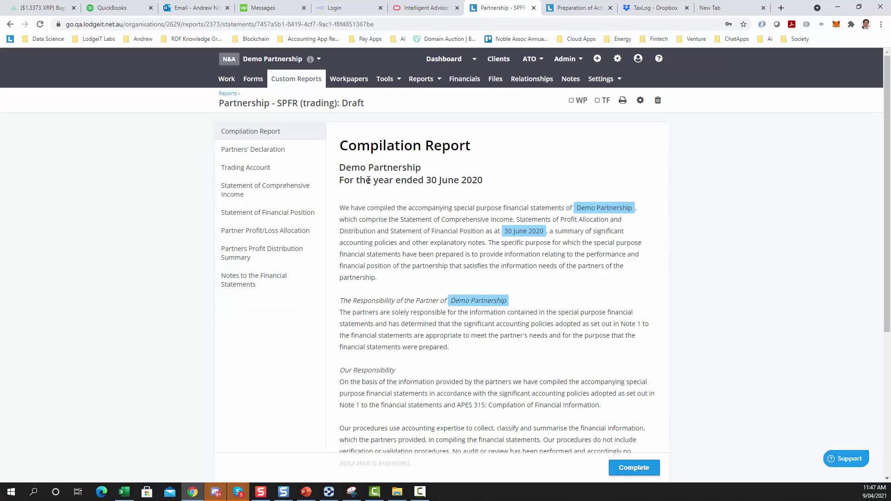
Examine the report's Partner Profit/Loss Allocation and Partners Profit Distribution Summary, including the accounts available for the closing balance.
click(272, 259)
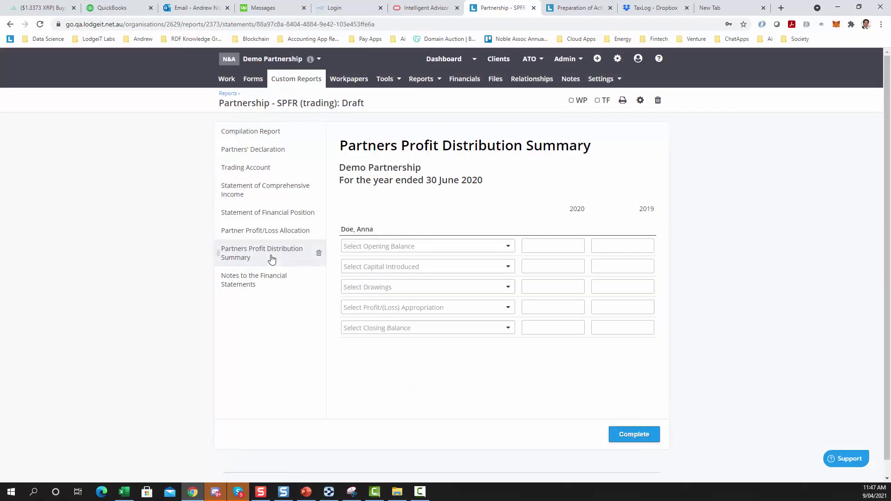
click(272, 232)
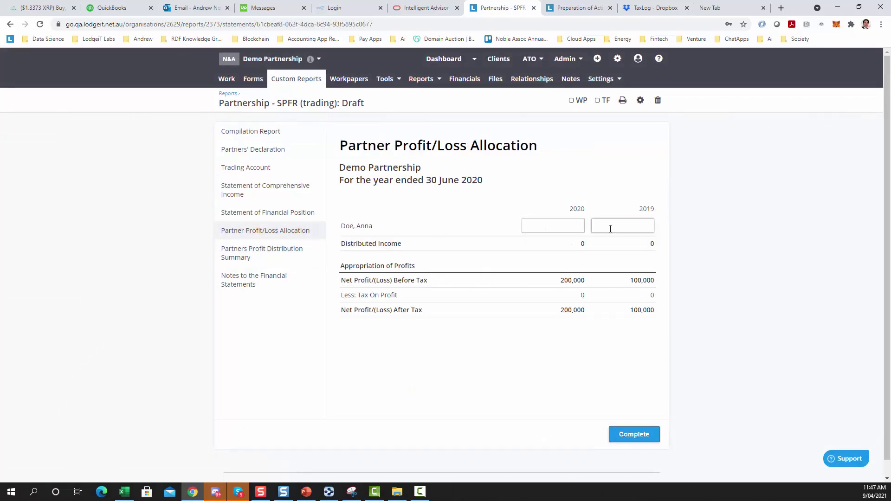
click(245, 253)
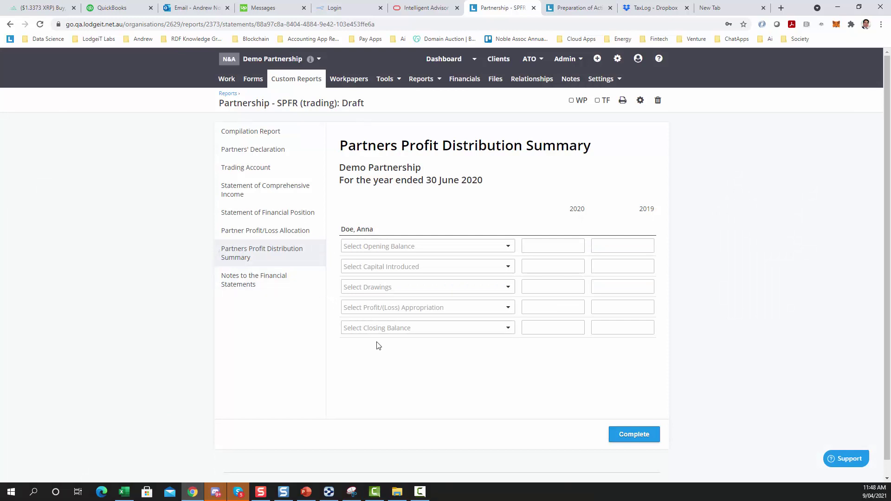
click(405, 328)
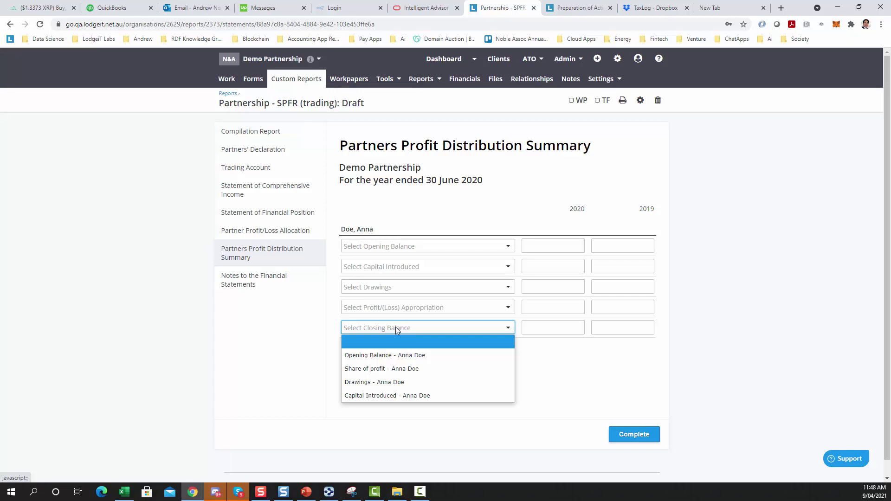
click(308, 331)
In the Partners Profit Distribution Summary, assign the partner's Opening Balance and Capital Introduced accounts to their matching rows.
click(402, 246)
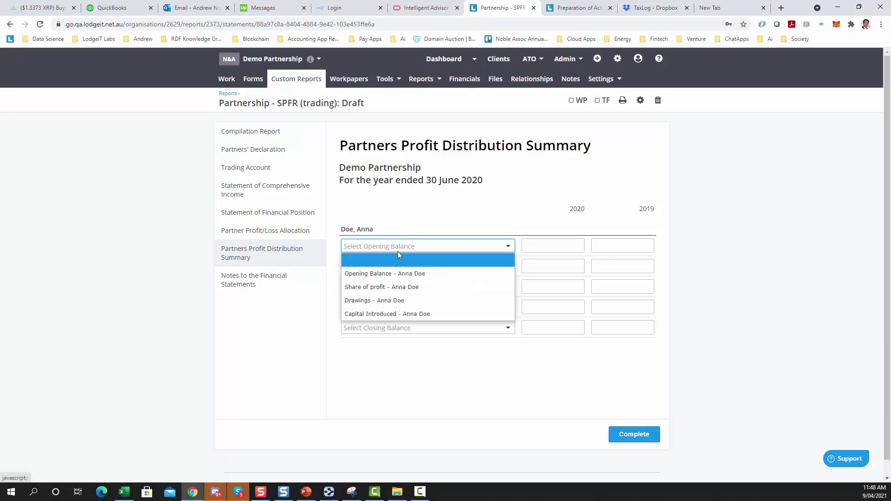
click(398, 269)
click(398, 268)
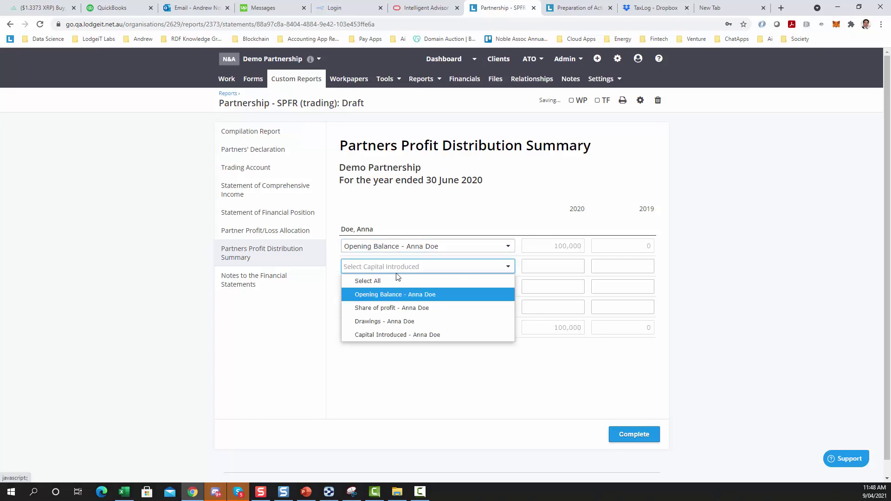
click(397, 335)
click(324, 342)
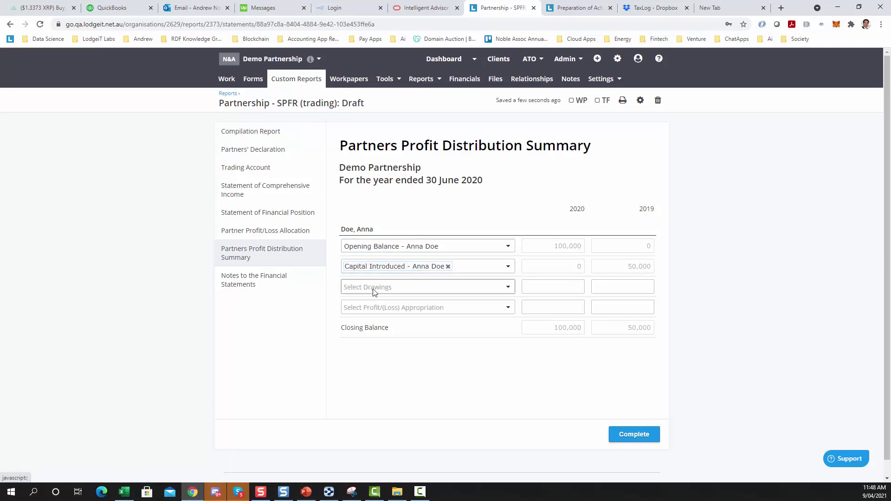
Assign the partner's Drawings account to the drawings row and the Share of profit account to the Profit/(Loss) Appropriation row.
click(374, 287)
click(376, 341)
click(329, 334)
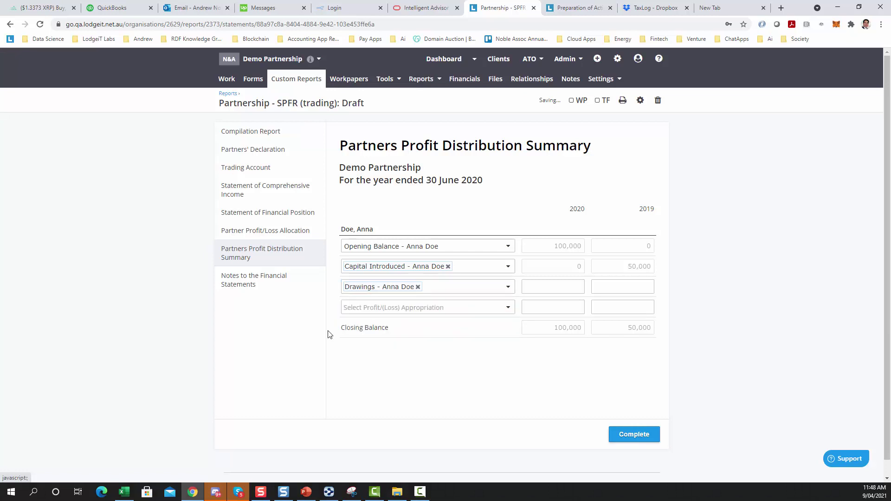
click(396, 308)
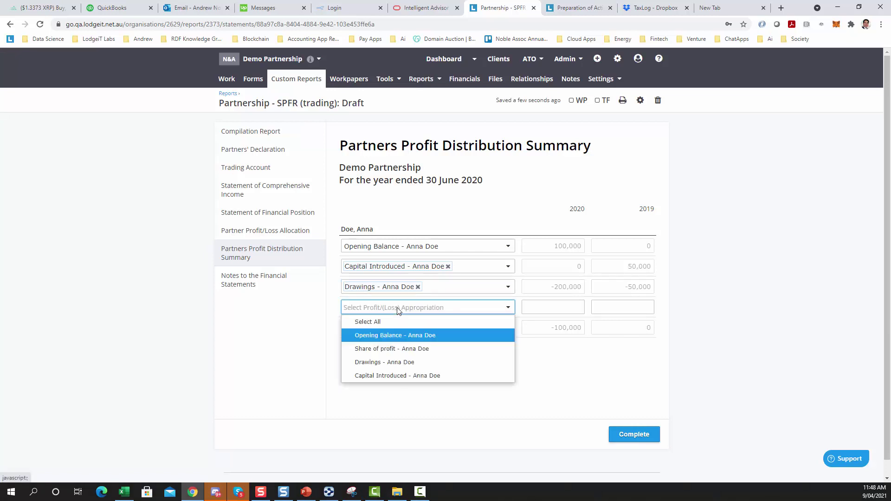
click(390, 349)
click(542, 402)
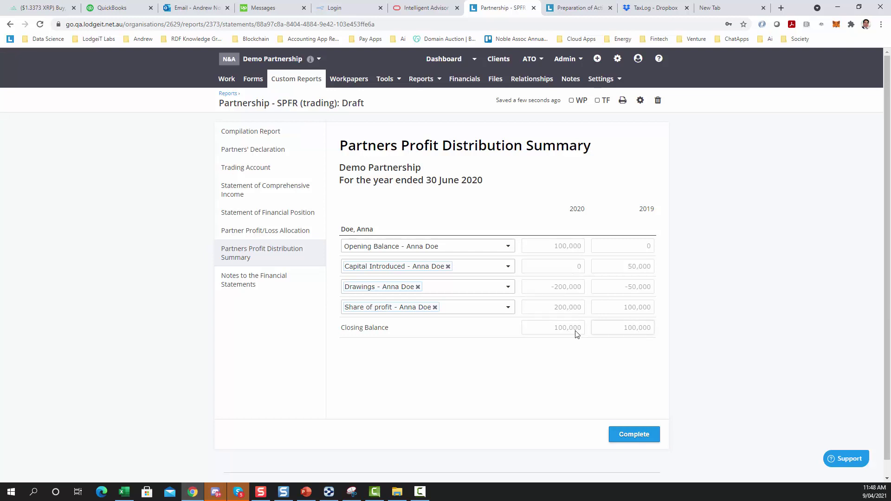
Compare partners' equity in the Statement of Financial Position with the closing balances in the Partners Profit Distribution Summary.
click(319, 212)
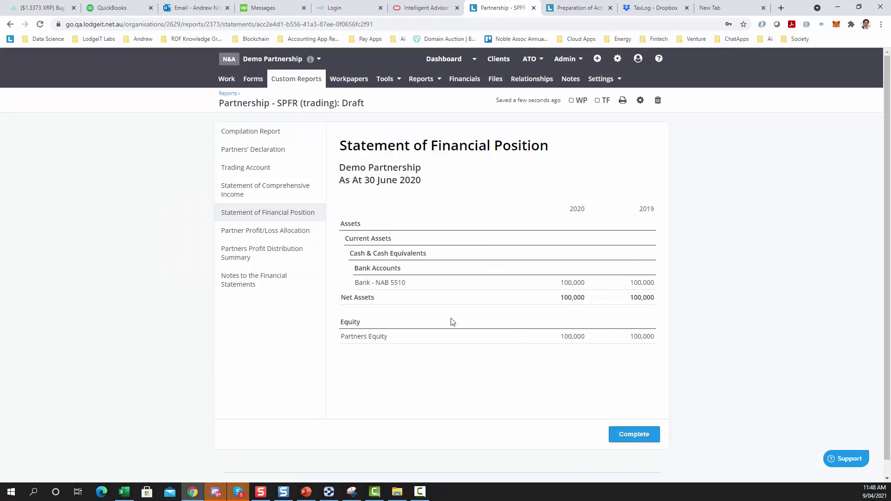
click(284, 253)
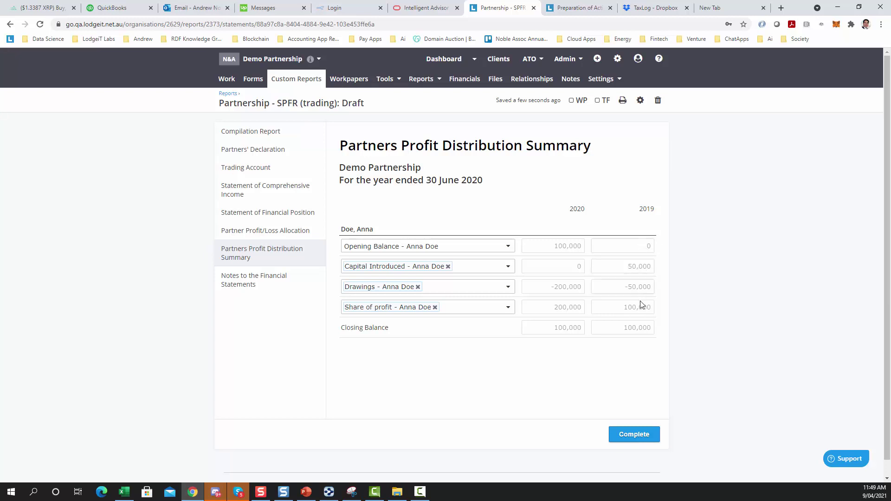
click(647, 246)
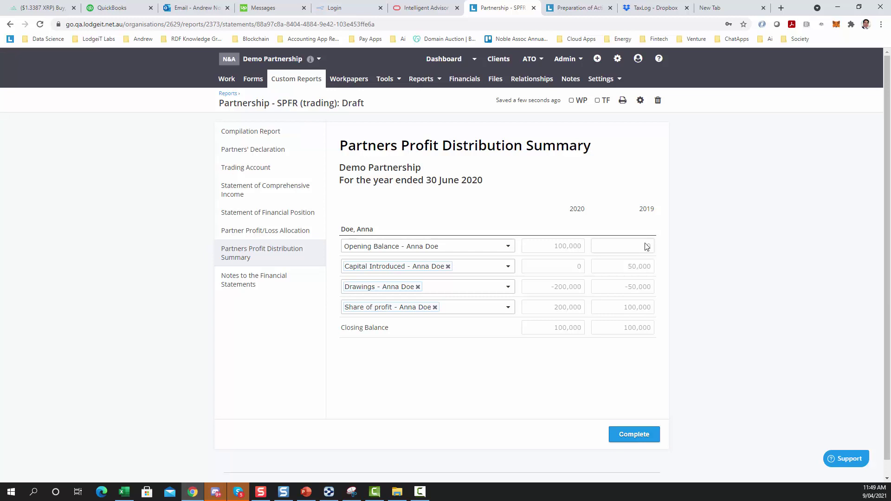